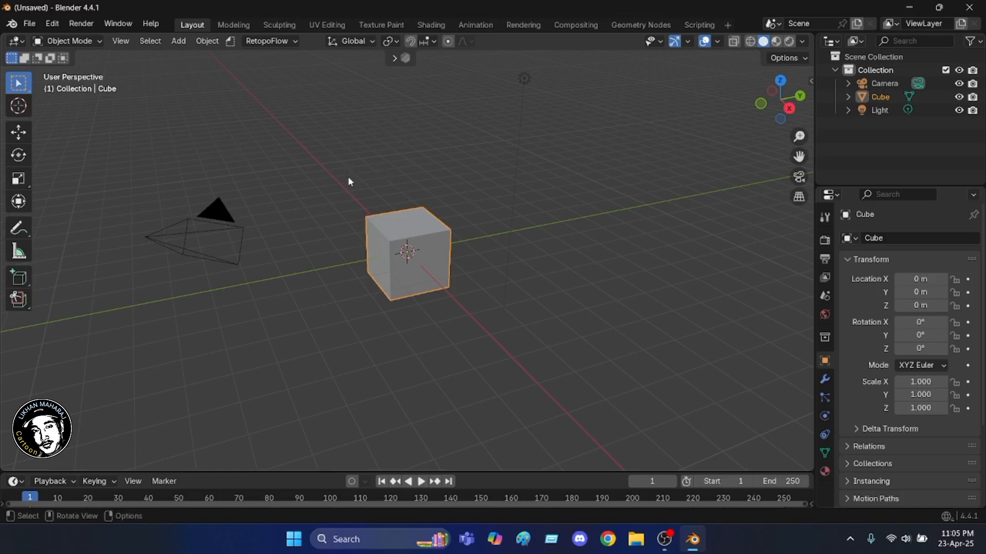
- Apply the Quick Liquid effect to the default cube
middle_drag(347, 180, 330, 162)
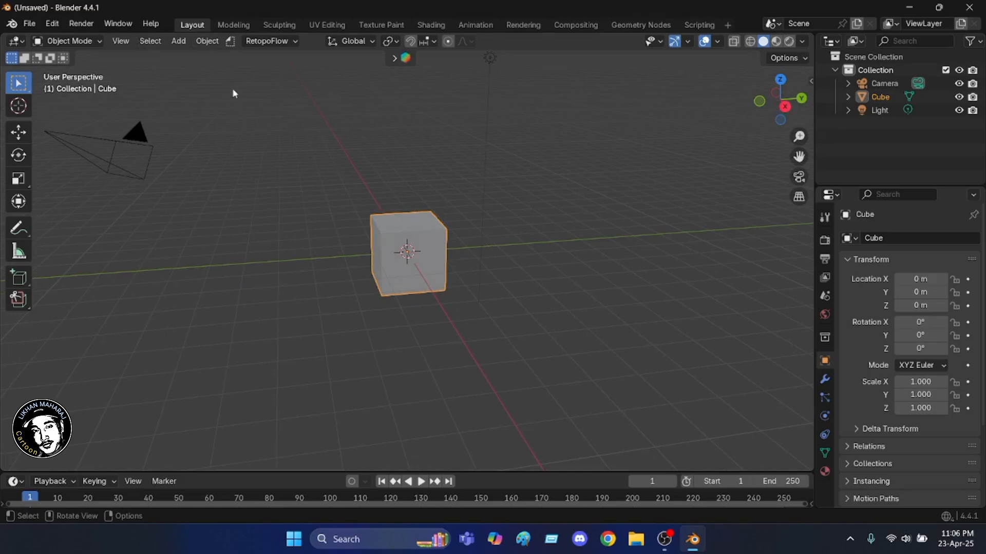
click(207, 41)
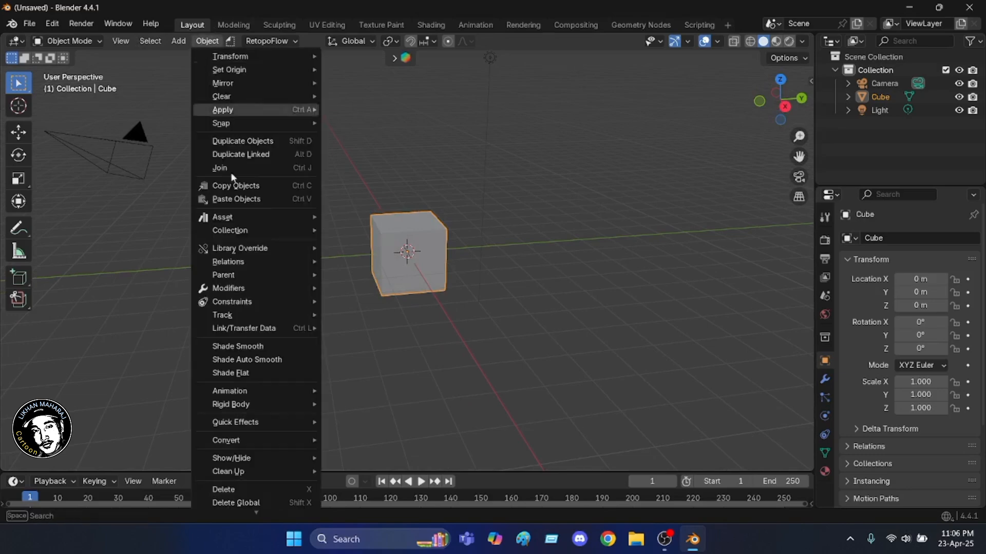
mouse_move(262, 425)
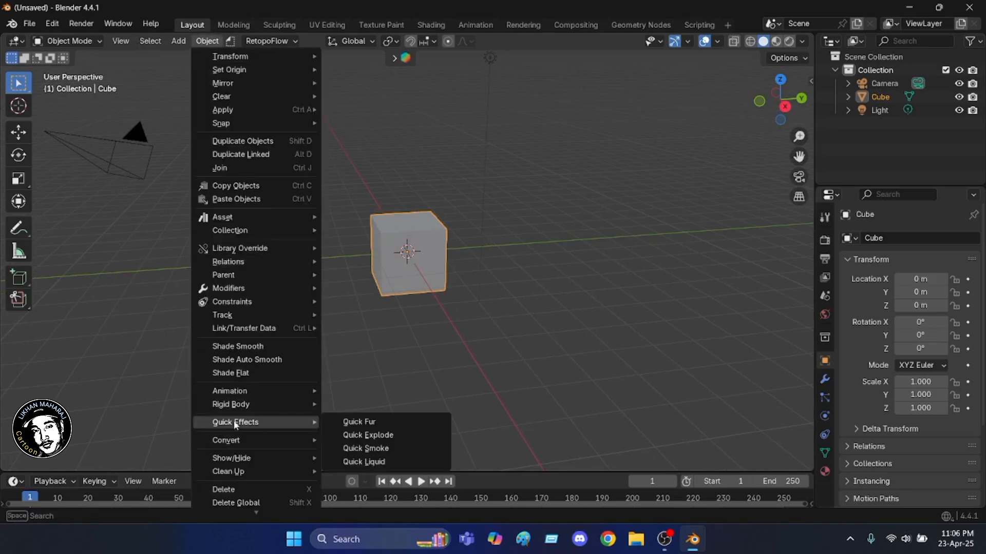
click(371, 462)
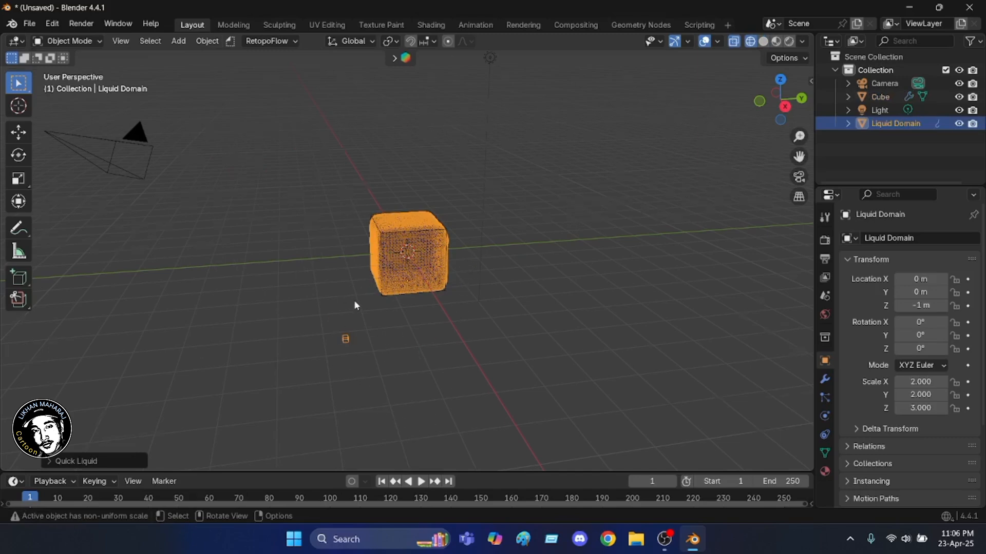
- Examine the liquid domain around the cube up close, and view it in front orthographic view
scroll(354, 306, up, 4)
scroll(333, 379, up, 4)
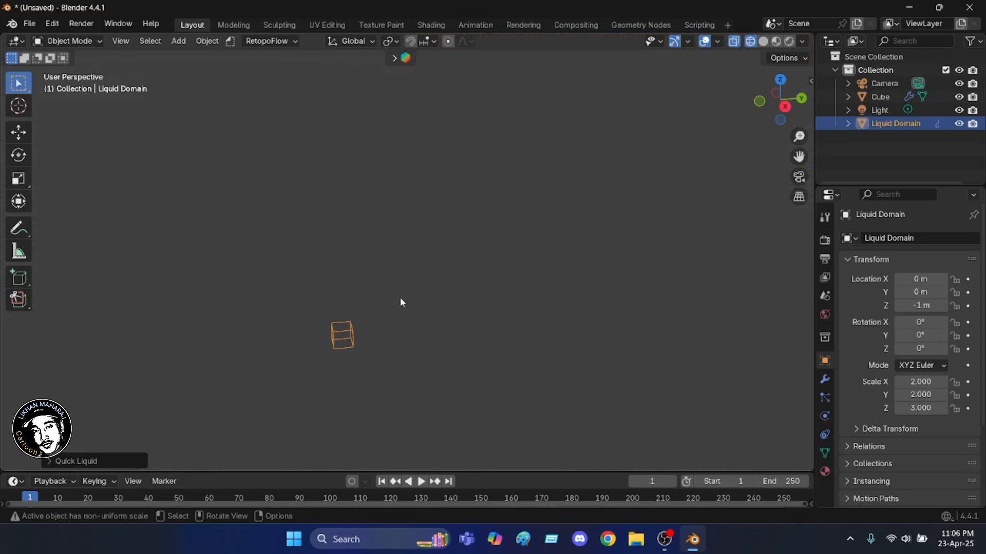
scroll(425, 220, down, 5)
scroll(570, 61, up, 3)
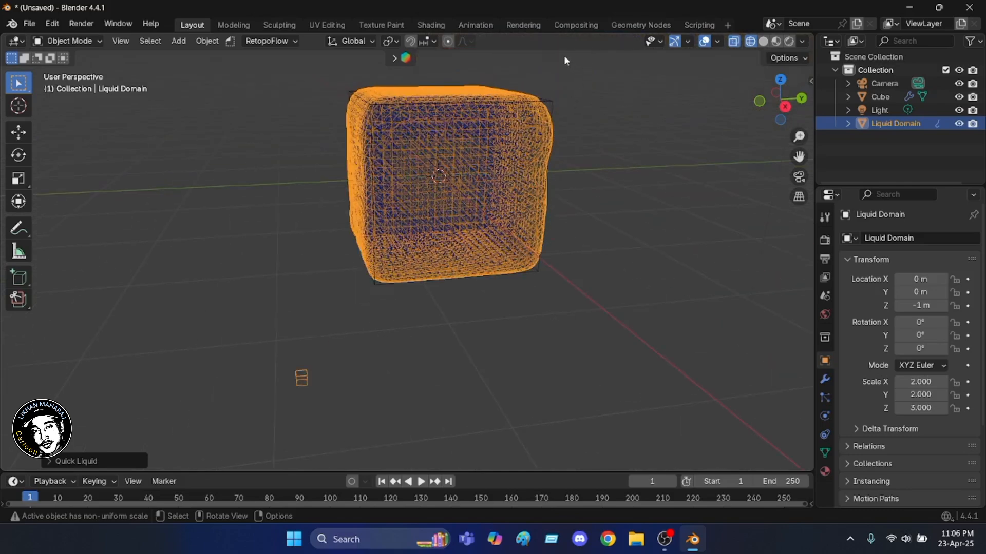
scroll(454, 79, up, 1)
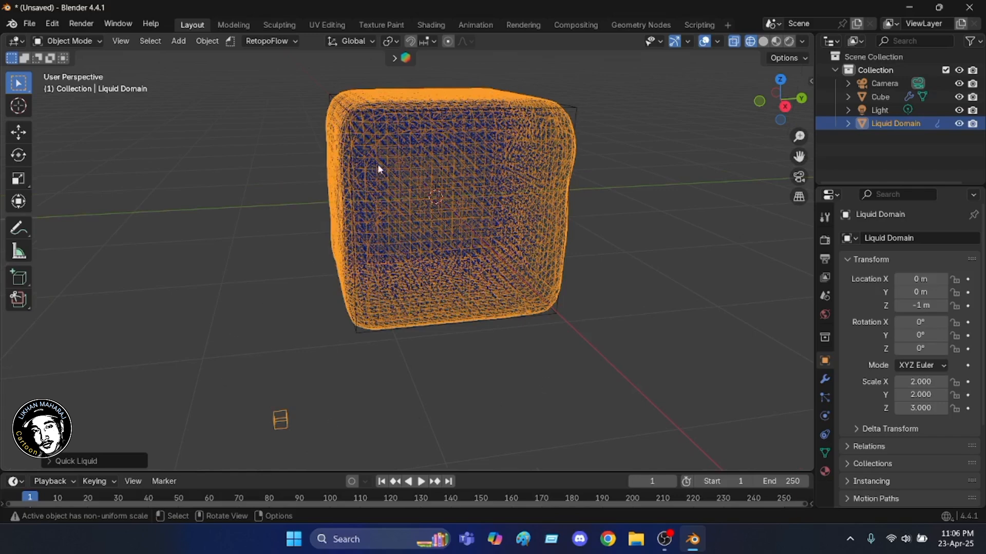
scroll(211, 170, down, 4)
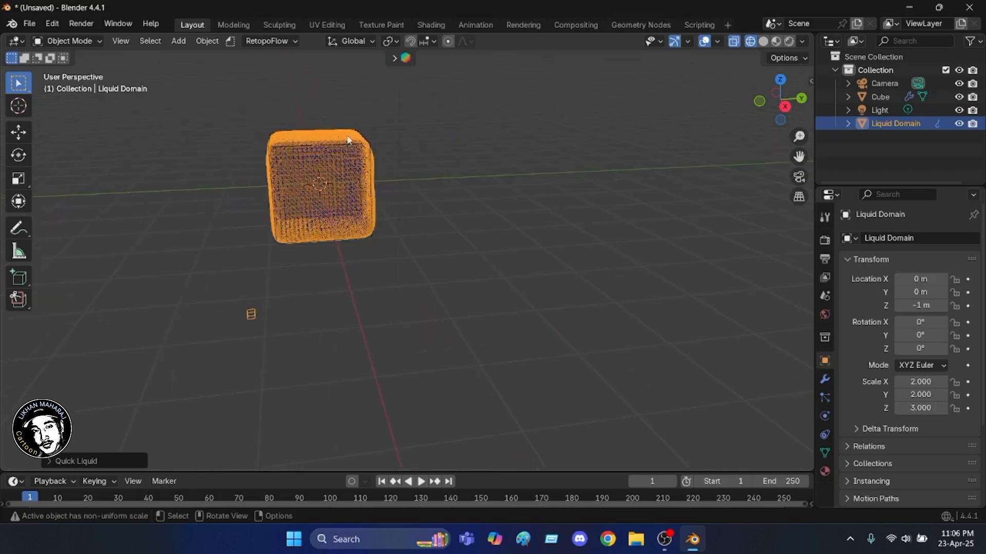
click(760, 105)
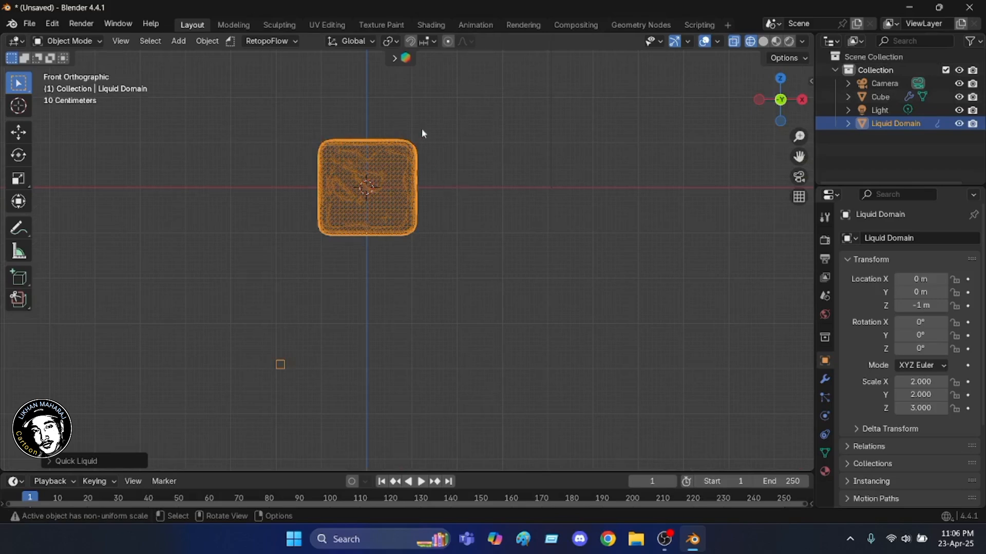
scroll(420, 91, down, 1)
scroll(437, 283, down, 4)
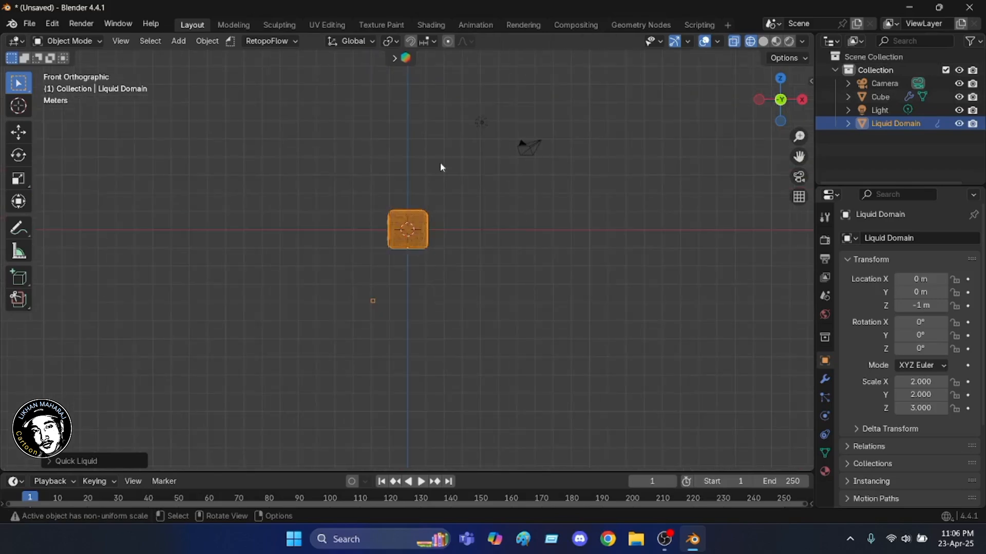
scroll(440, 136, up, 4)
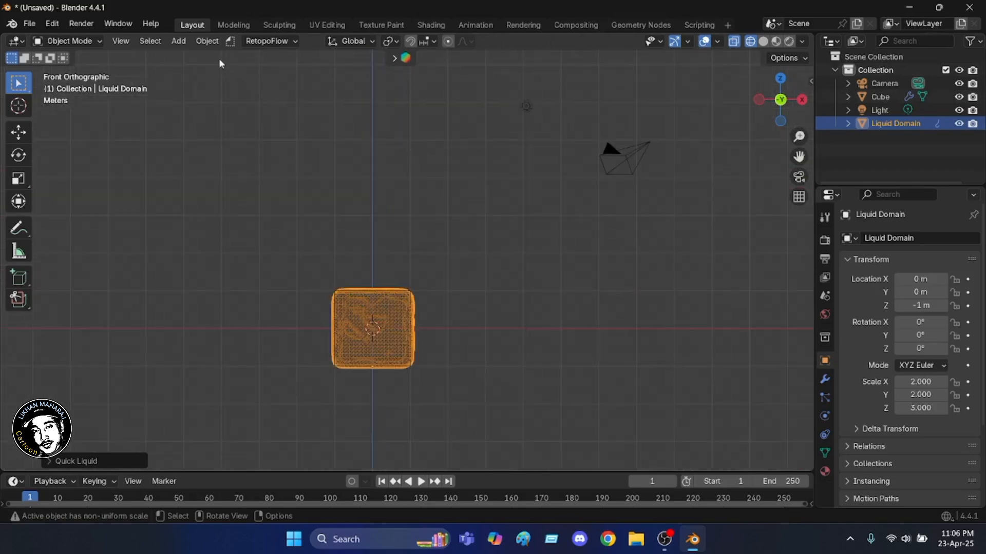
- Add a UV sphere and move it about 3.57 m along X so it sits beside the cube
click(179, 41)
mouse_move(198, 56)
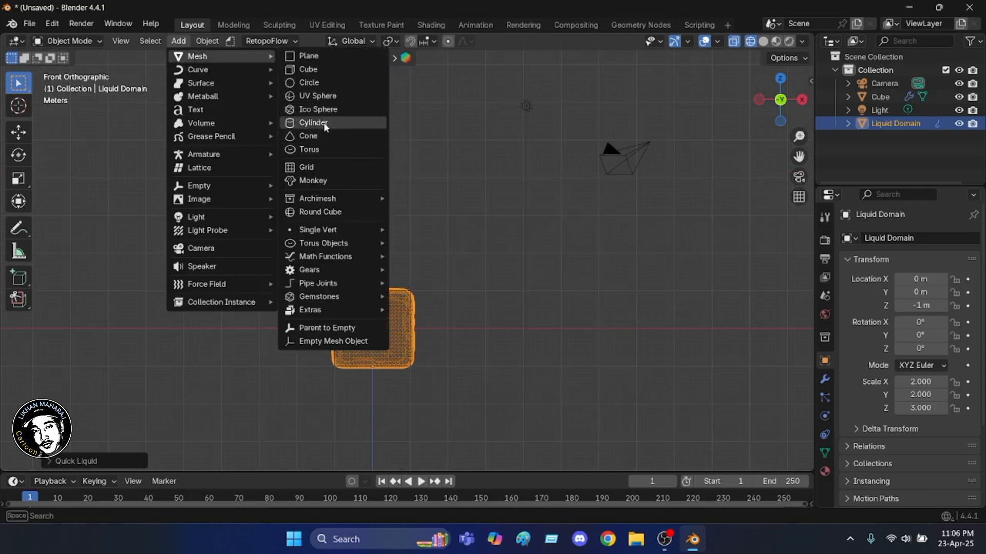
click(328, 96)
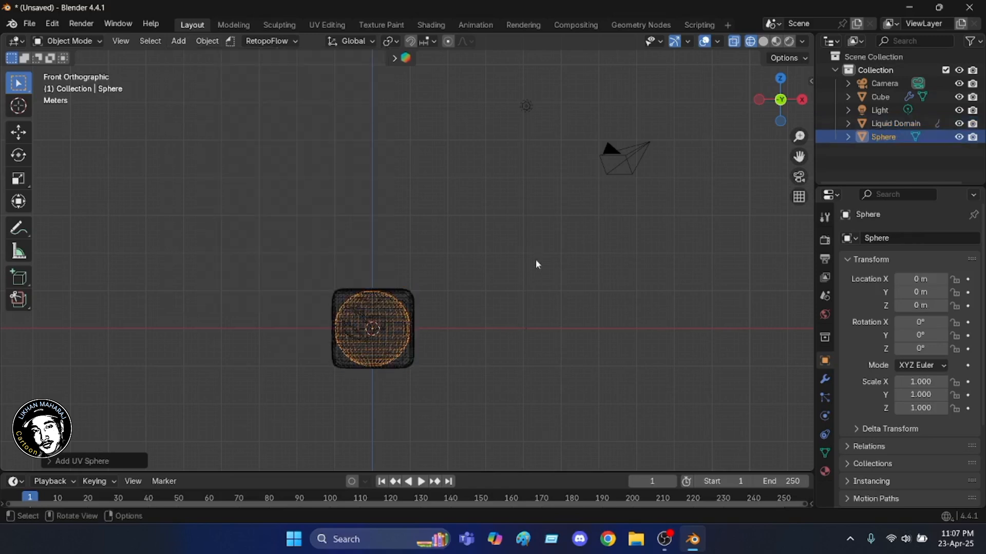
key(g)
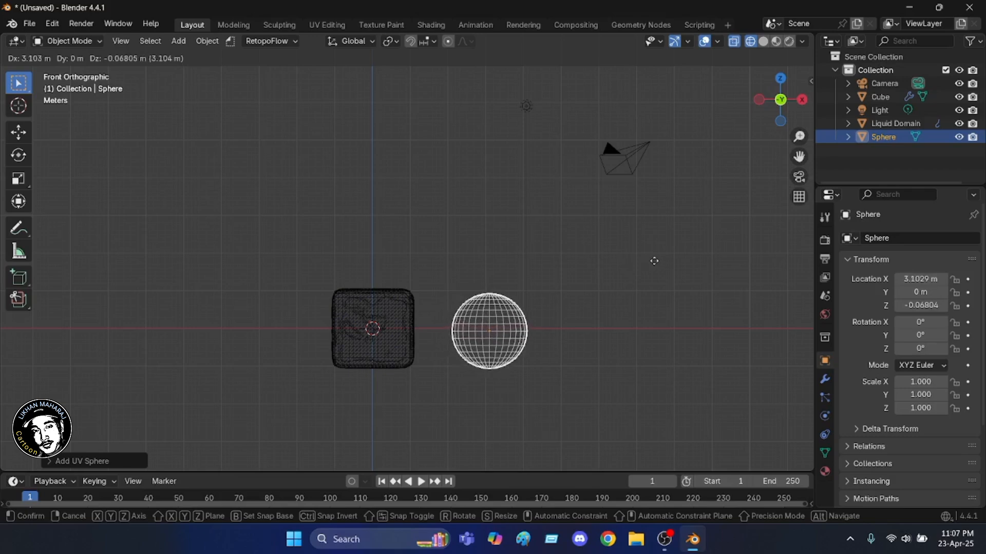
click(671, 259)
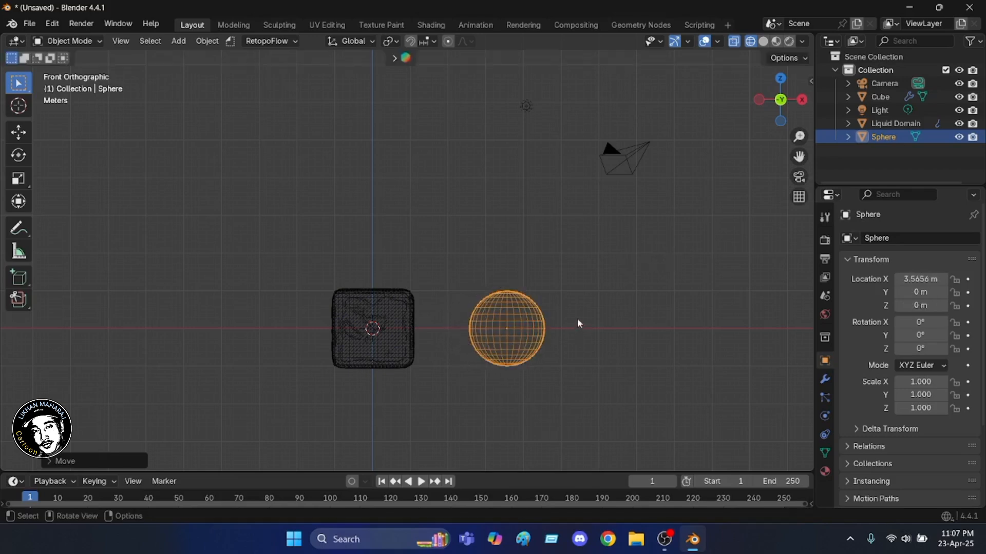
- Switch the viewport to solid shading and apply the Quick Smoke effect to the sphere
click(763, 41)
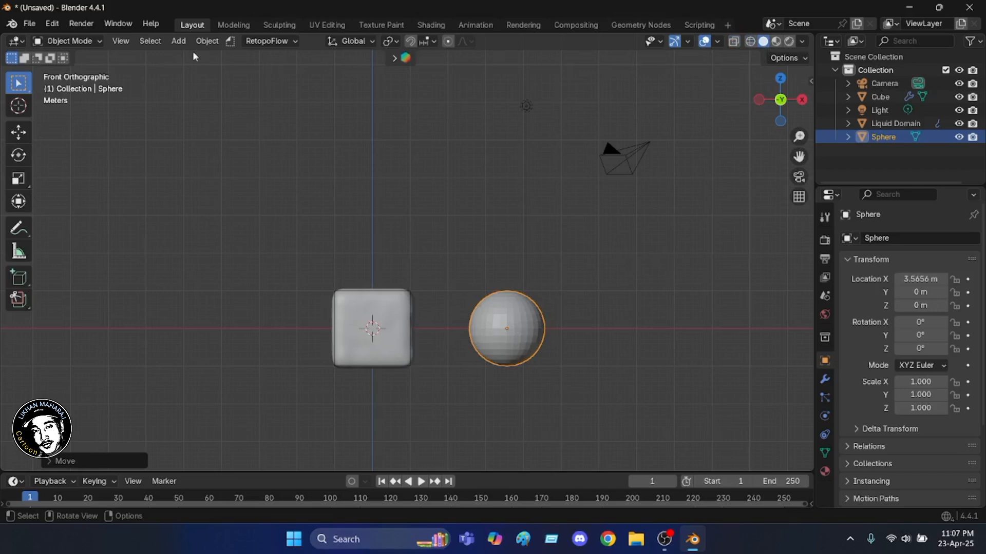
click(208, 41)
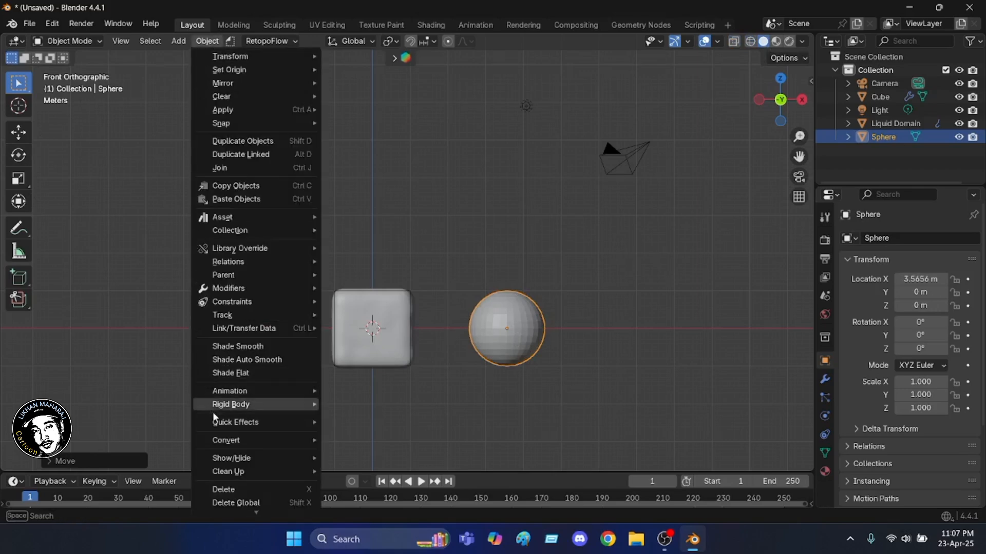
mouse_move(231, 423)
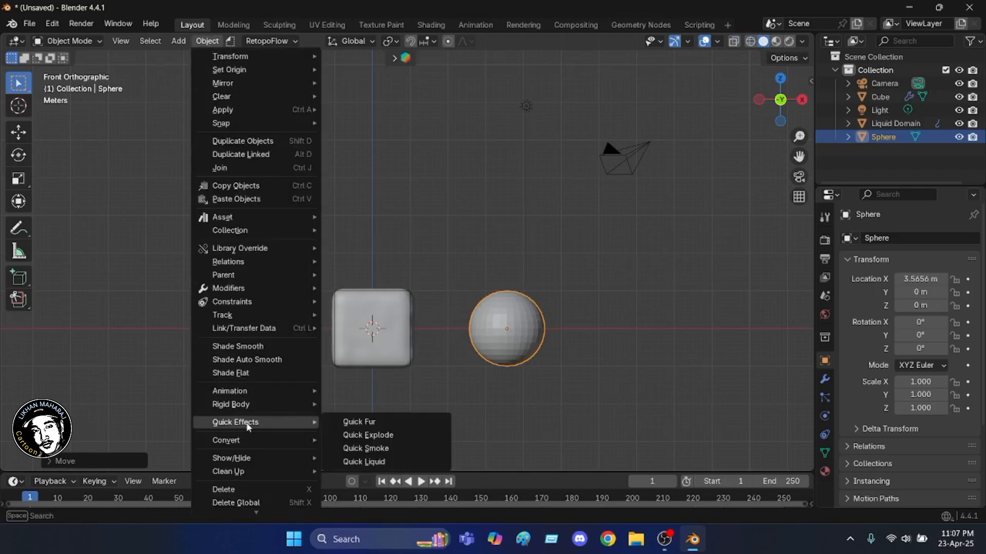
click(372, 449)
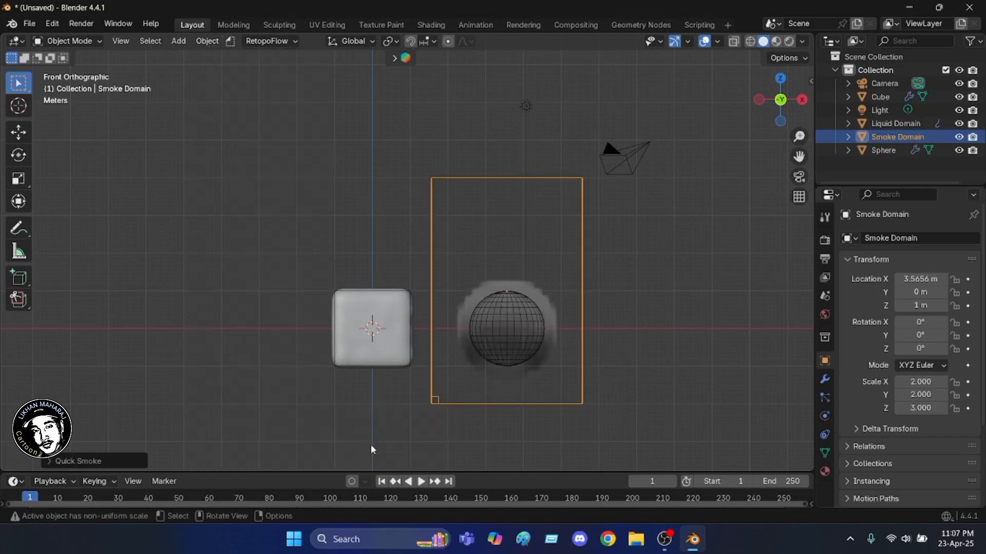
- Select the liquid domain and examine it beside the smoke domain from several angles and distances
middle_drag(632, 248, 396, 284)
middle_drag(616, 211, 637, 259)
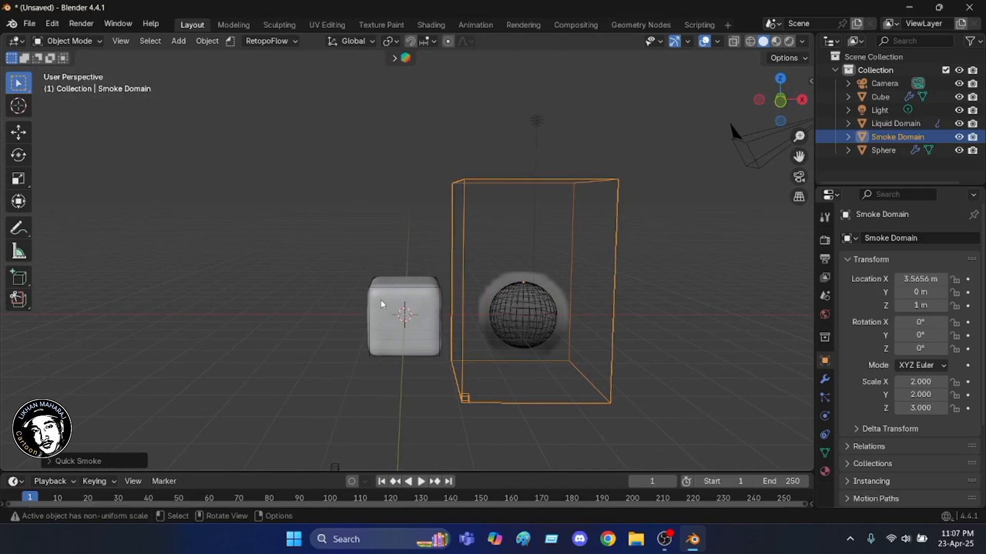
click(311, 376)
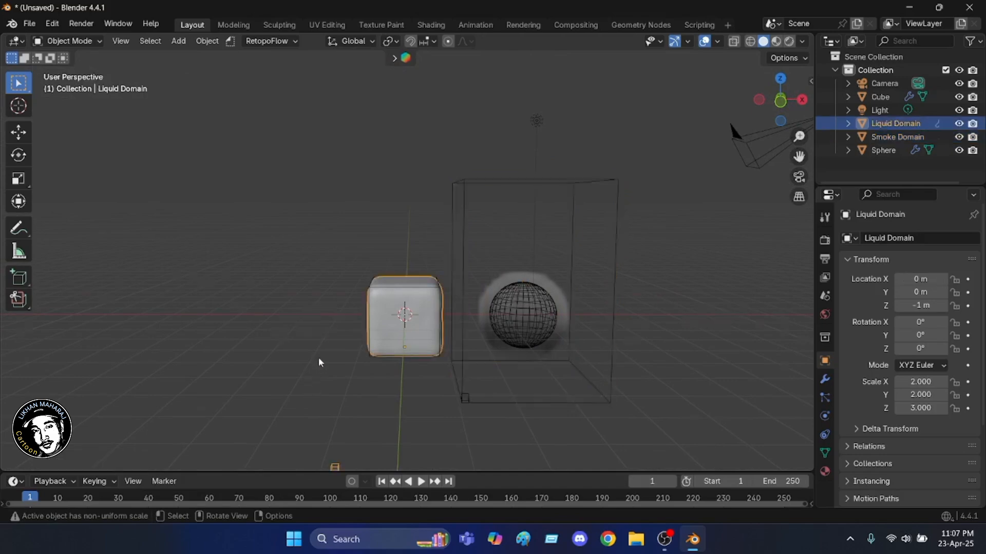
scroll(354, 313, down, 6)
scroll(387, 275, up, 4)
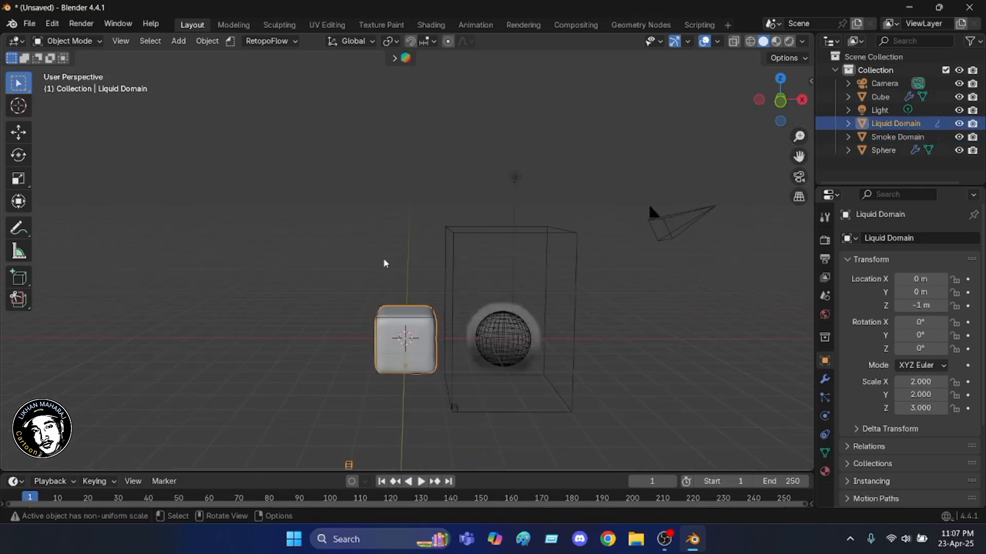
scroll(376, 393, down, 2)
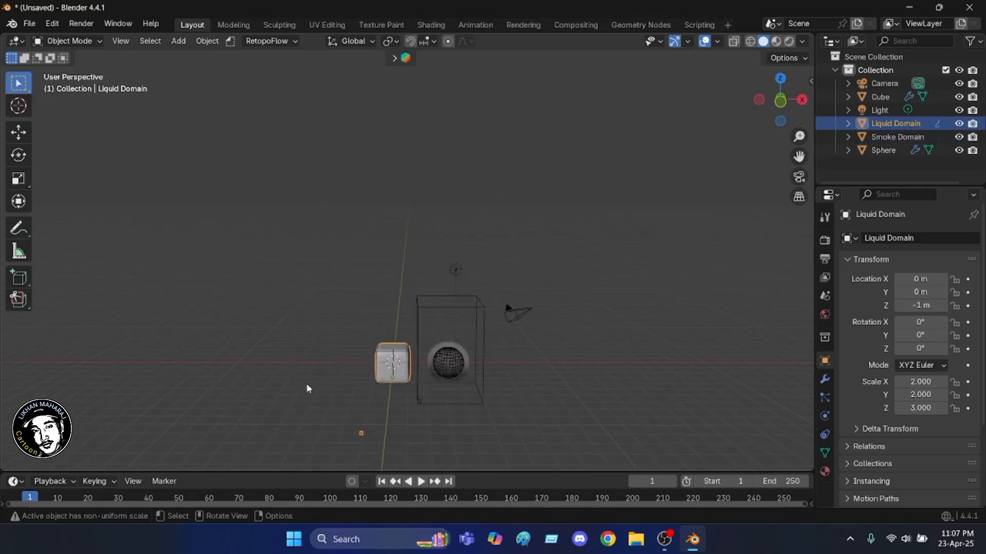
scroll(429, 418, up, 4)
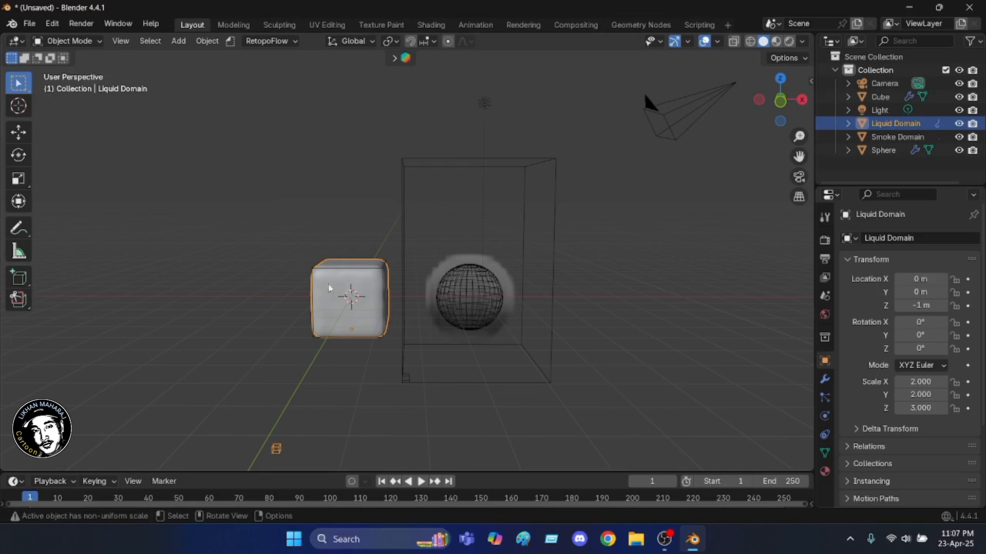
mouse_move(264, 248)
middle_down()
mouse_move(281, 258)
mouse_move(290, 244)
mouse_move(255, 234)
mouse_move(250, 257)
middle_up()
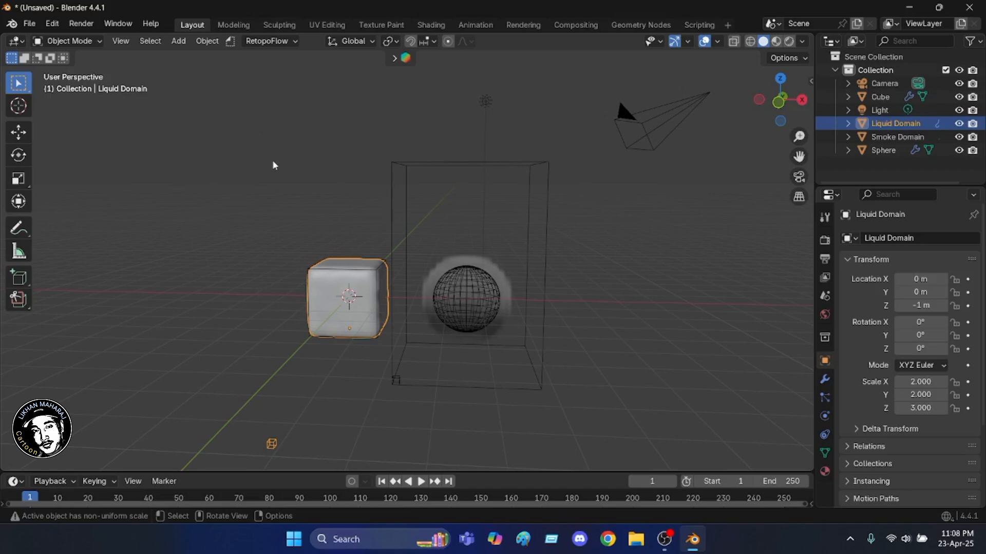
middle_drag(282, 341, 380, 272)
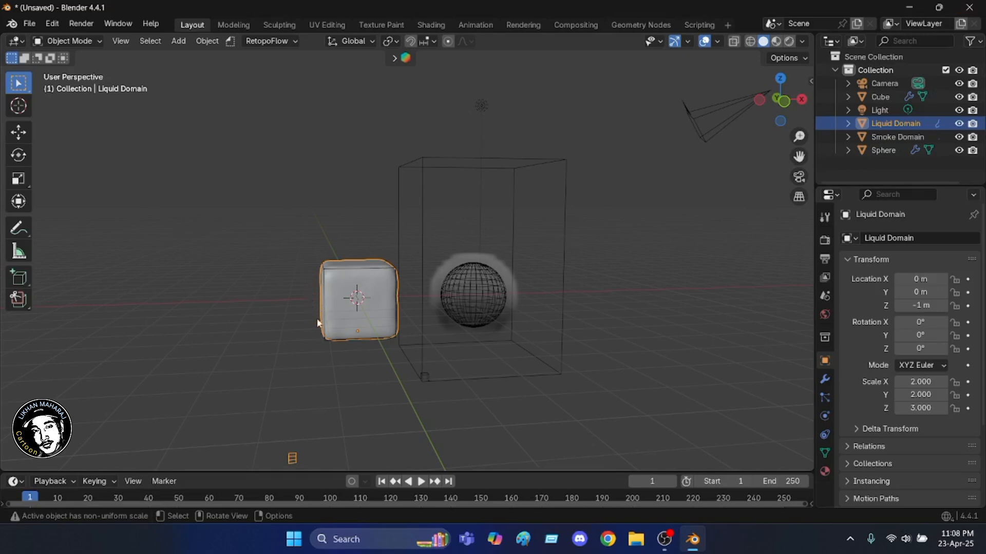
middle_drag(329, 371, 324, 370)
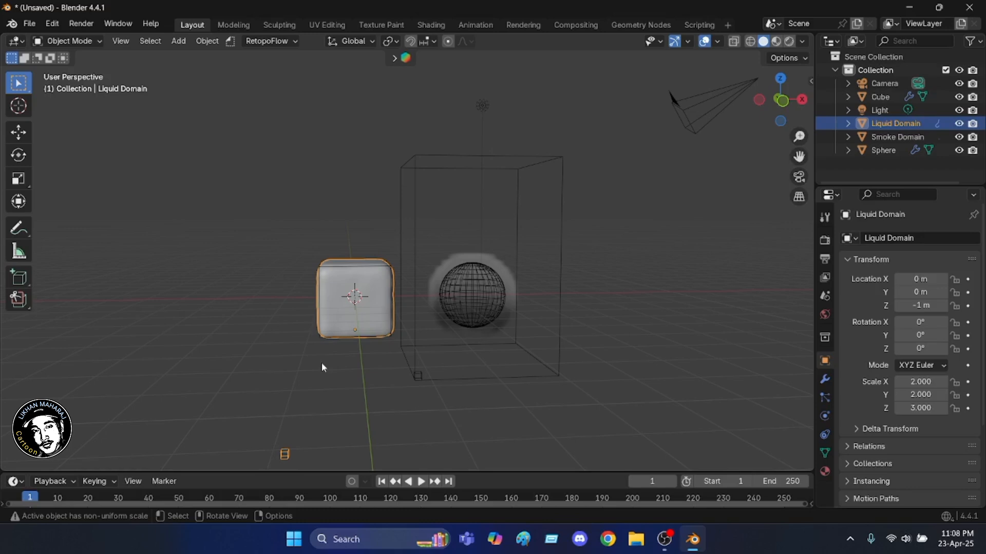
scroll(320, 363, down, 2)
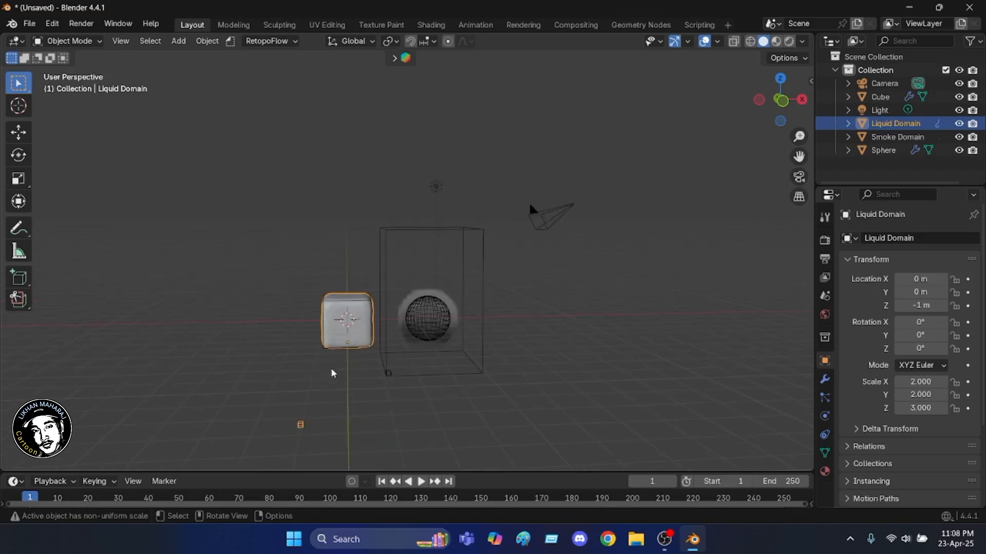
scroll(412, 384, up, 2)
scroll(326, 347, down, 3)
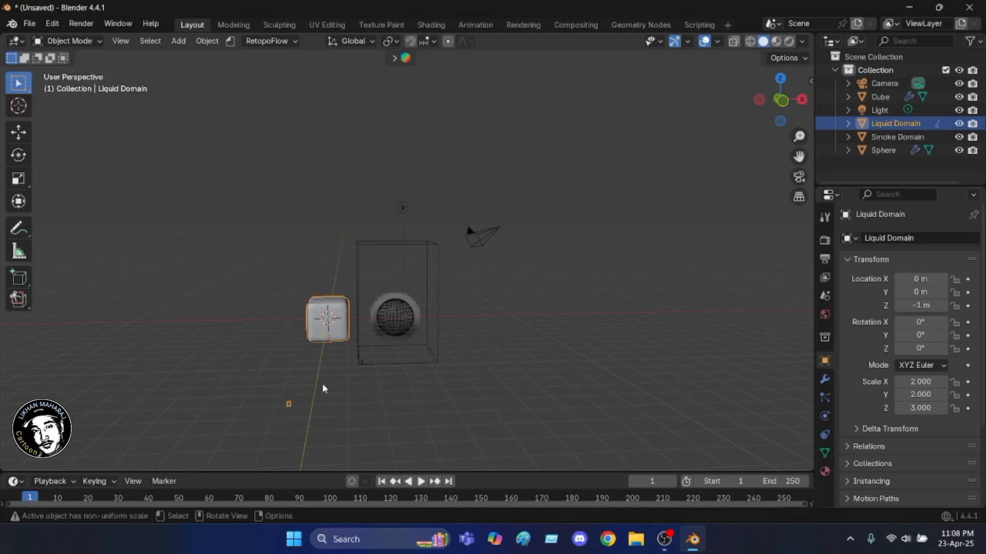
scroll(305, 412, up, 4)
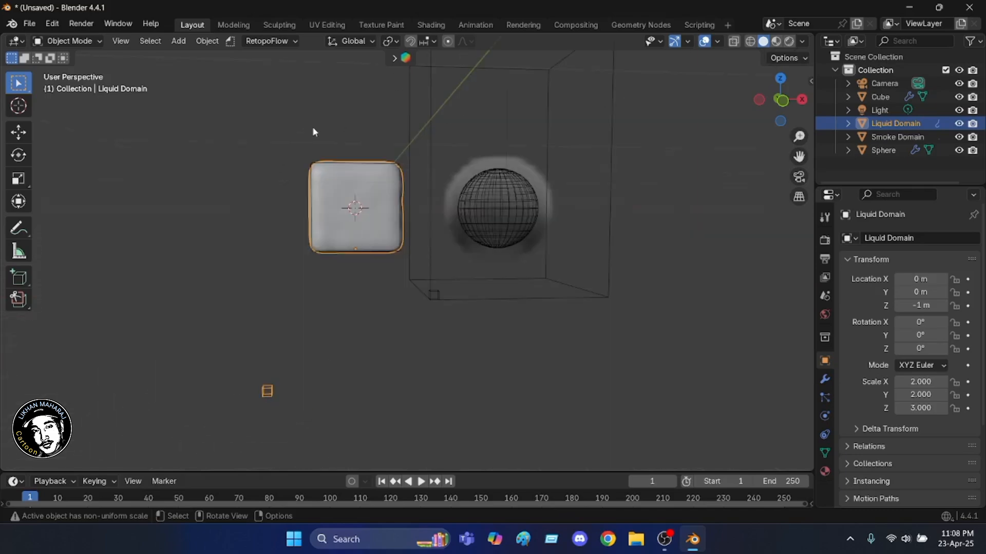
scroll(313, 126, down, 2)
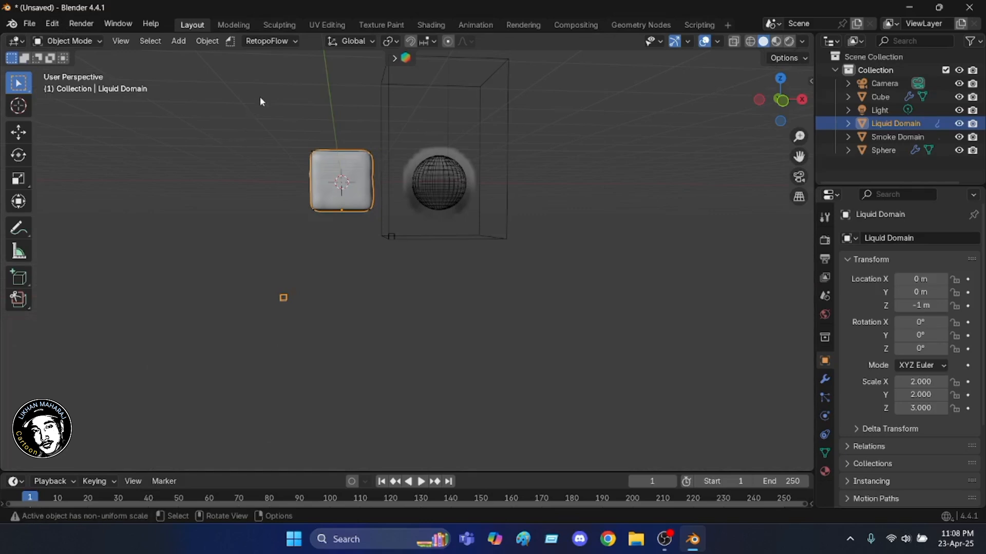
scroll(424, 332, down, 5)
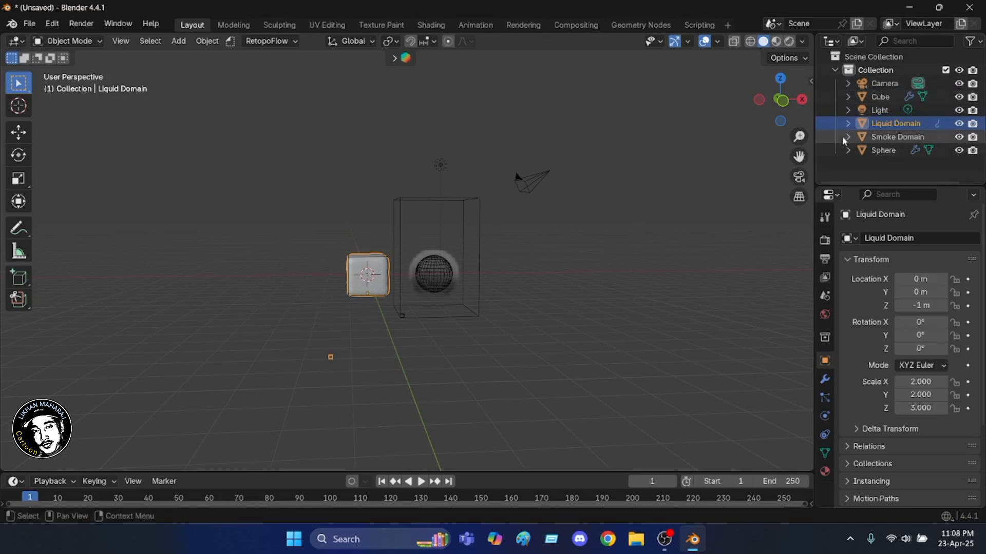
- Select the cube and switch the viewport to wireframe display with X-ray enabled
click(879, 97)
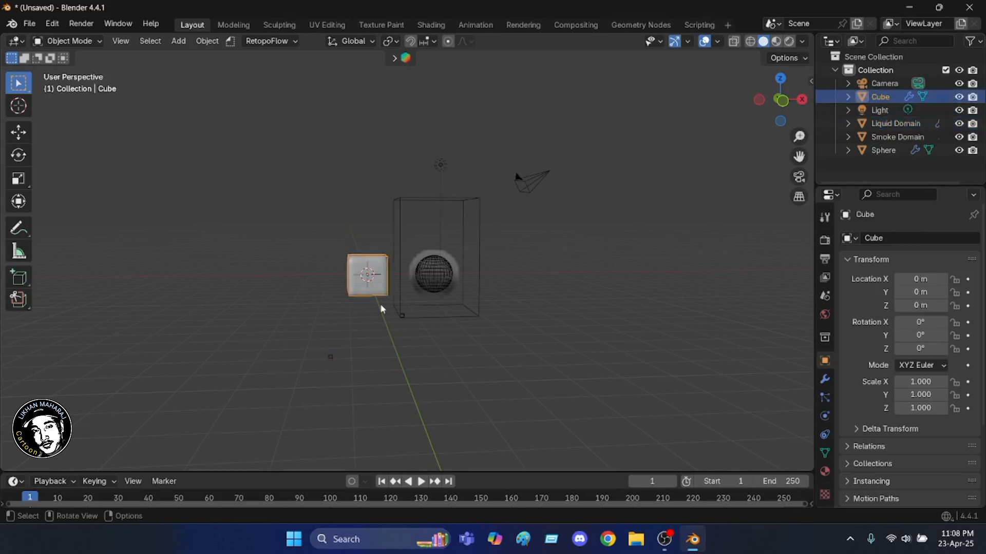
scroll(359, 269, up, 4)
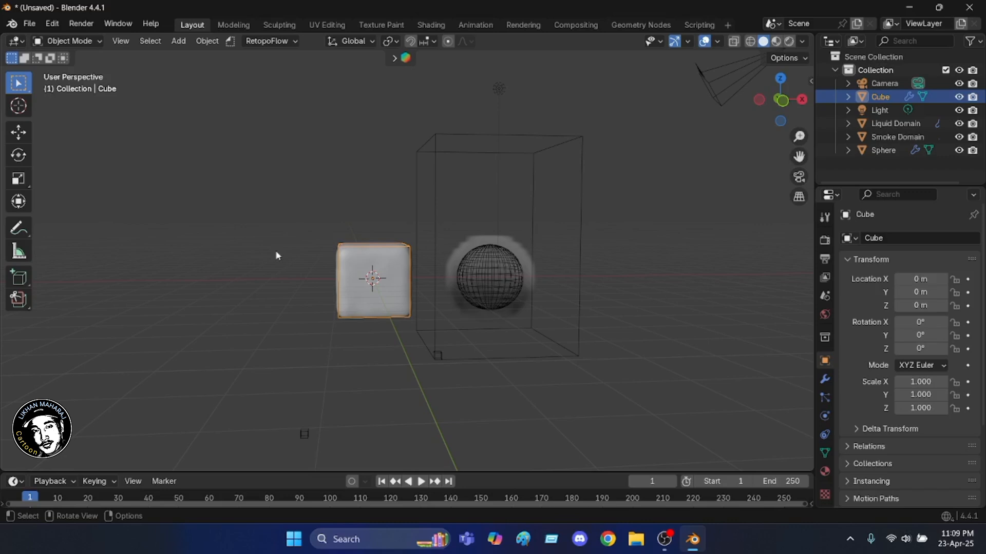
key(s)
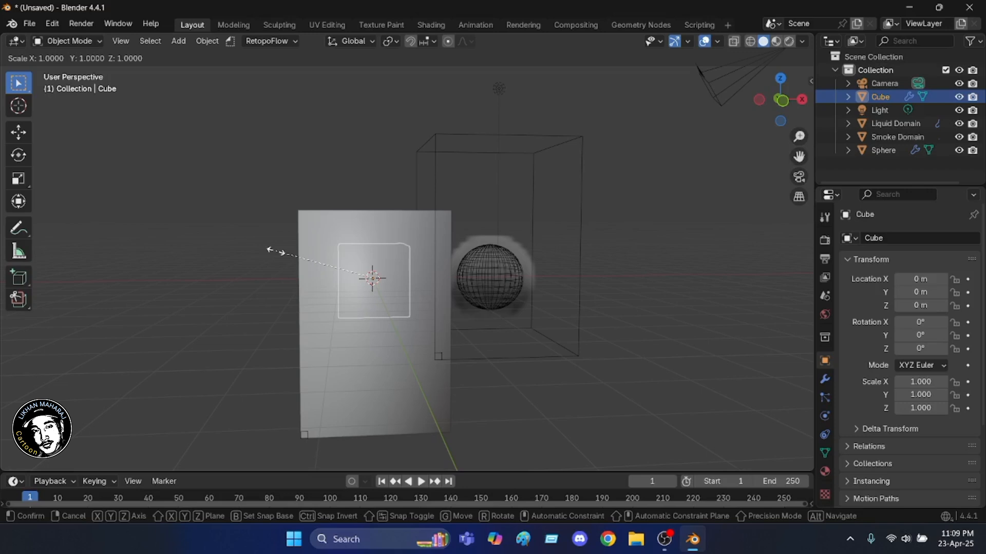
click(276, 252)
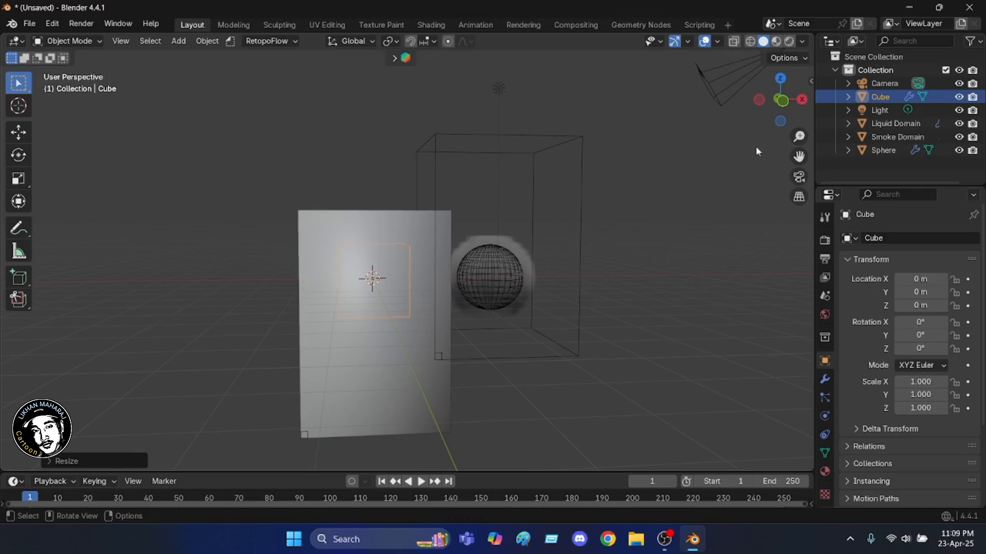
click(734, 41)
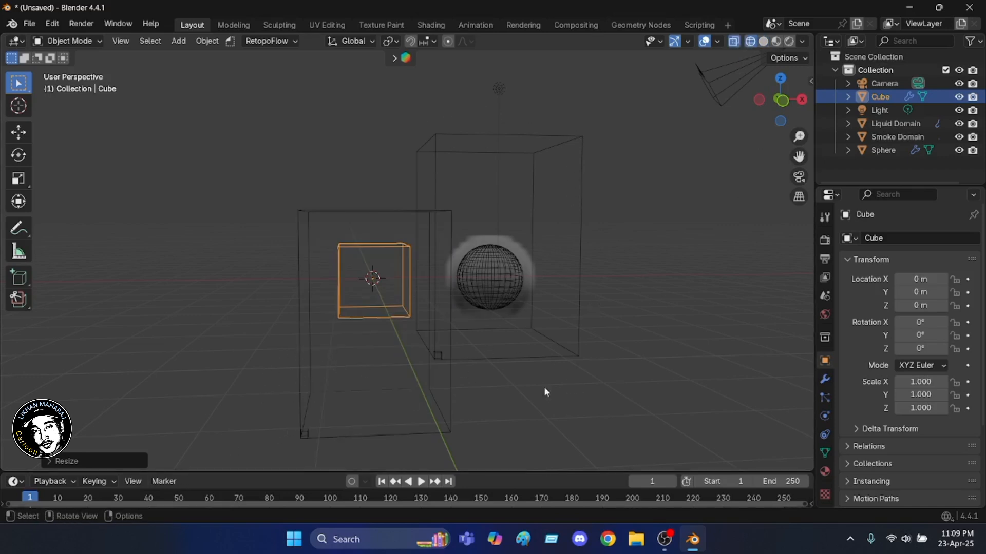
- Scale the cube down uniformly to about 0.707 inside the liquid domain
scroll(548, 401, down, 1)
mouse_move(550, 430)
middle_down()
mouse_move(541, 417)
mouse_move(436, 411)
mouse_move(466, 401)
mouse_move(561, 420)
mouse_move(532, 422)
middle_up()
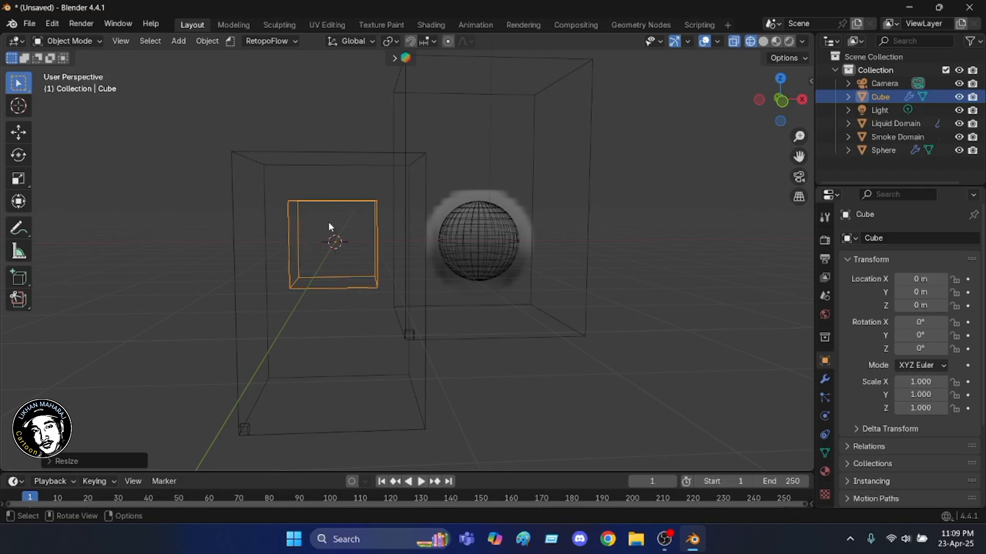
key(s)
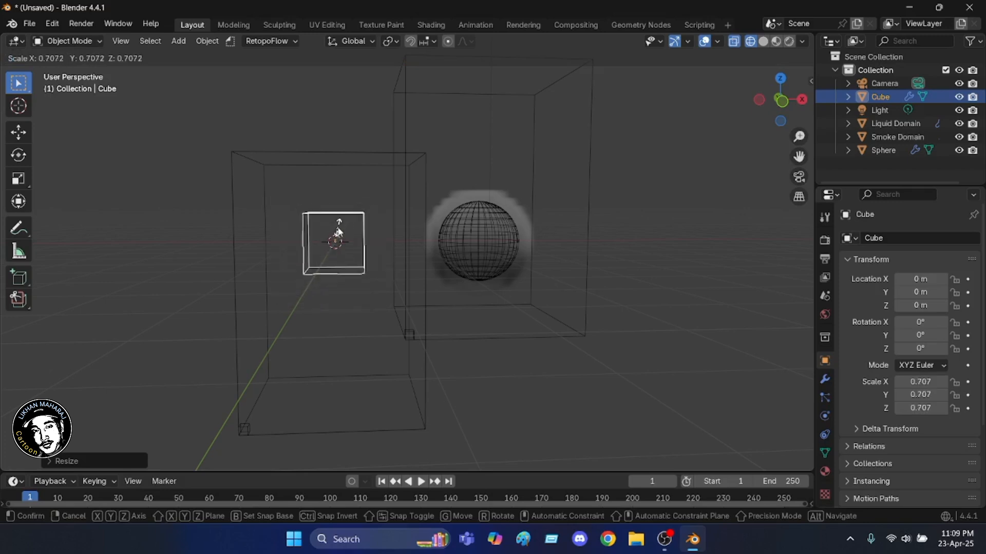
click(331, 242)
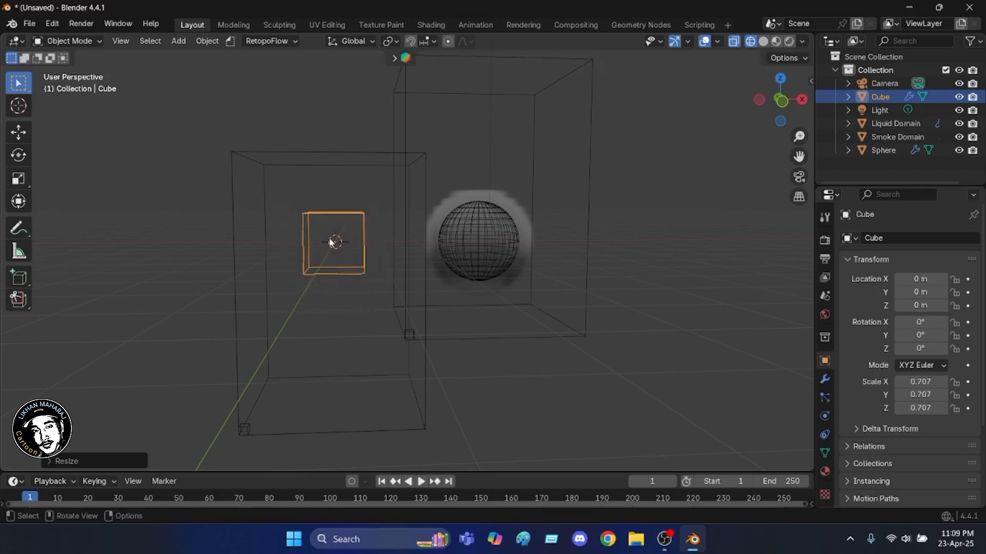
- Enlarge the liquid domain uniformly by a factor of about 1.06 and stretch it along X to a scale of about 6.38
click(300, 159)
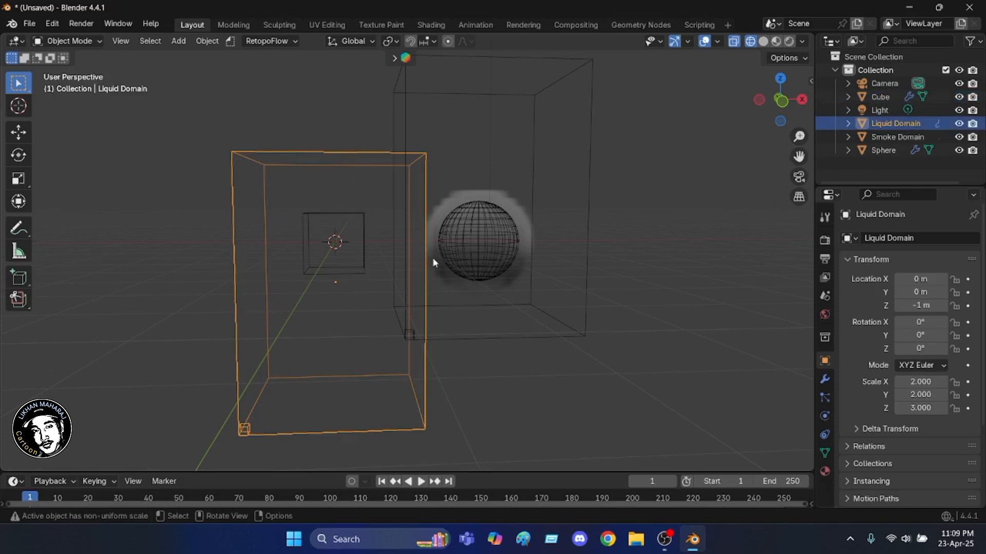
key(s)
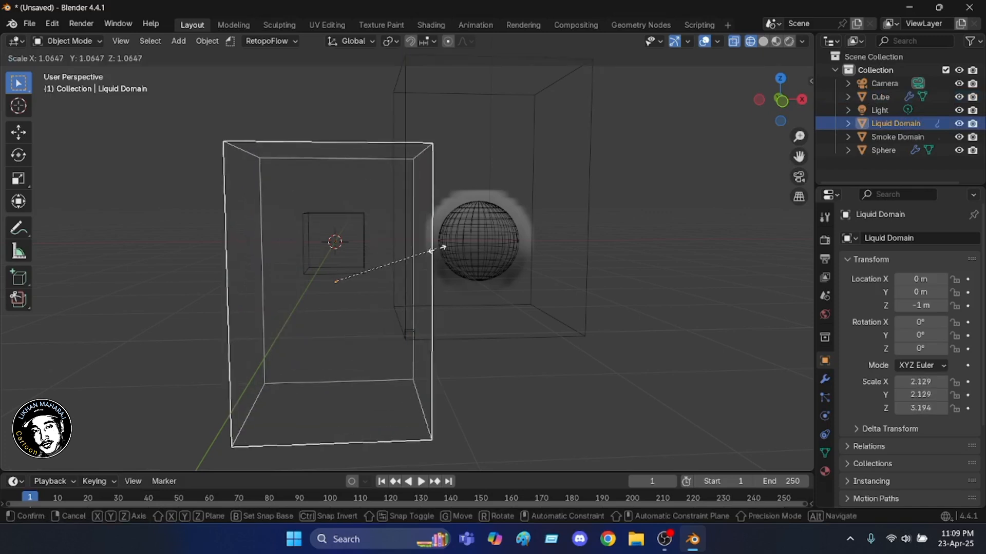
click(424, 320)
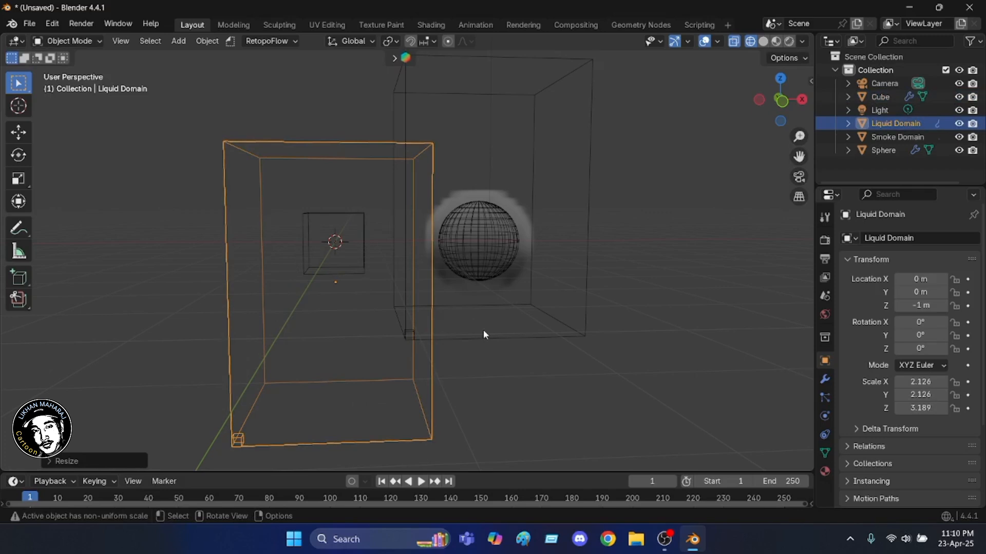
key(s)
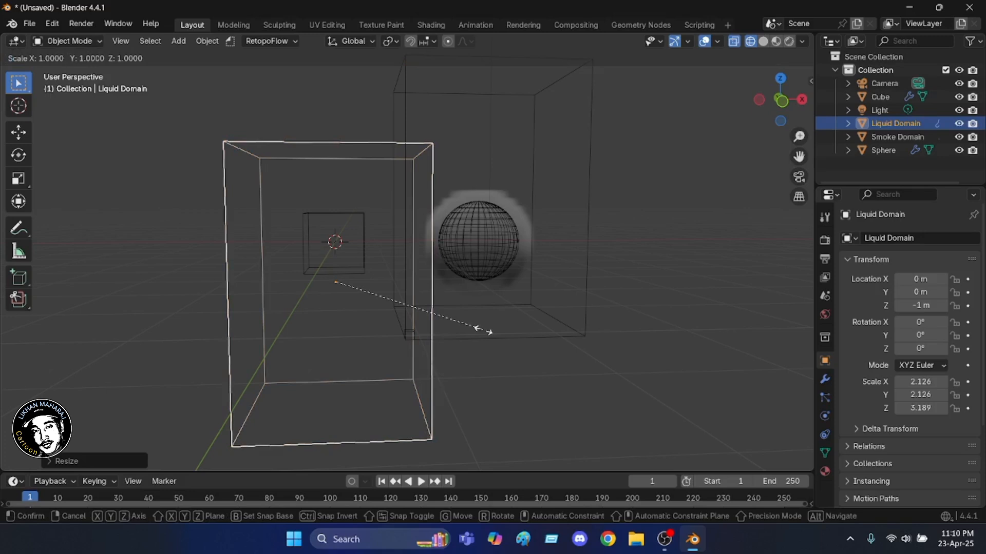
key(x)
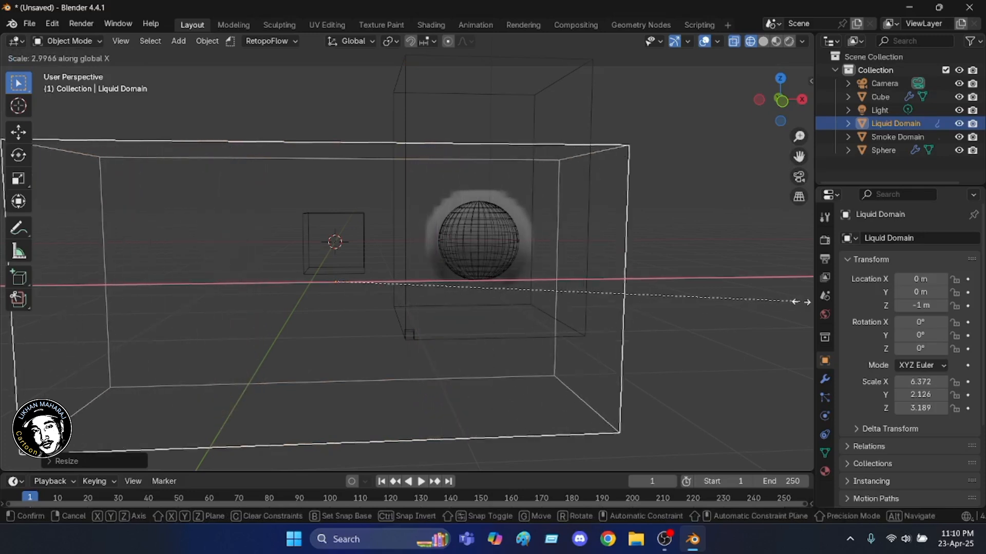
click(802, 302)
- Stretch the liquid domain along Y to a scale of about 7.51
click(781, 100)
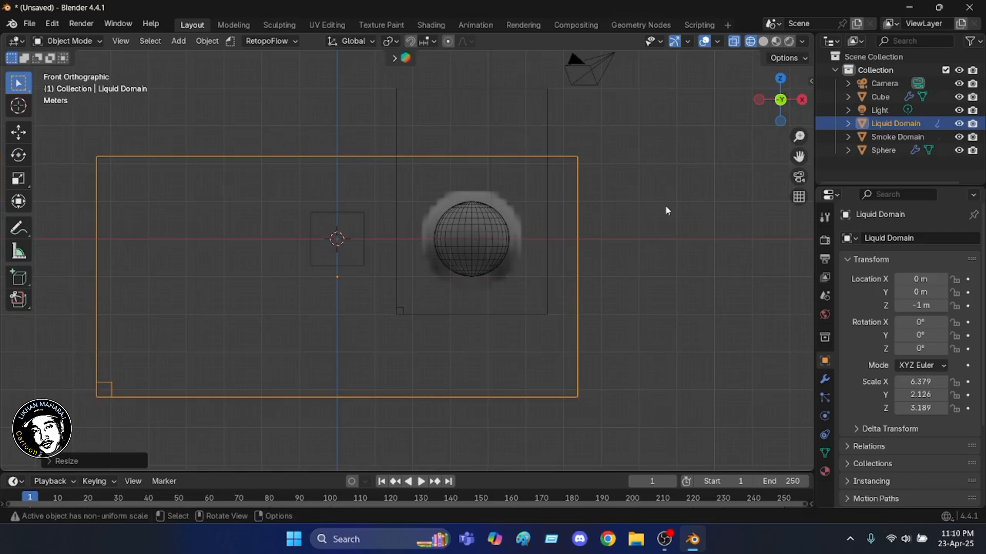
middle_drag(667, 211, 529, 242)
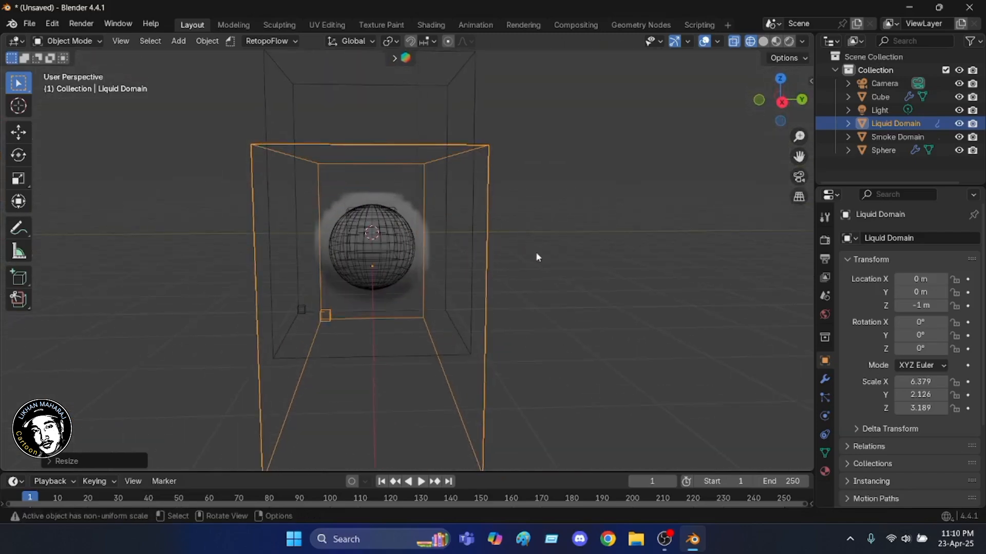
key(s)
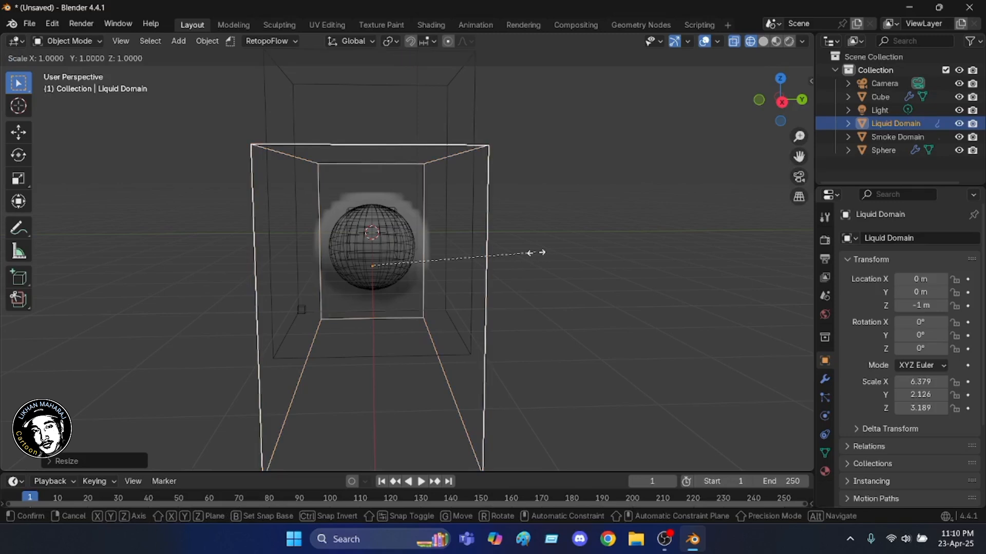
key(y)
click(128, 271)
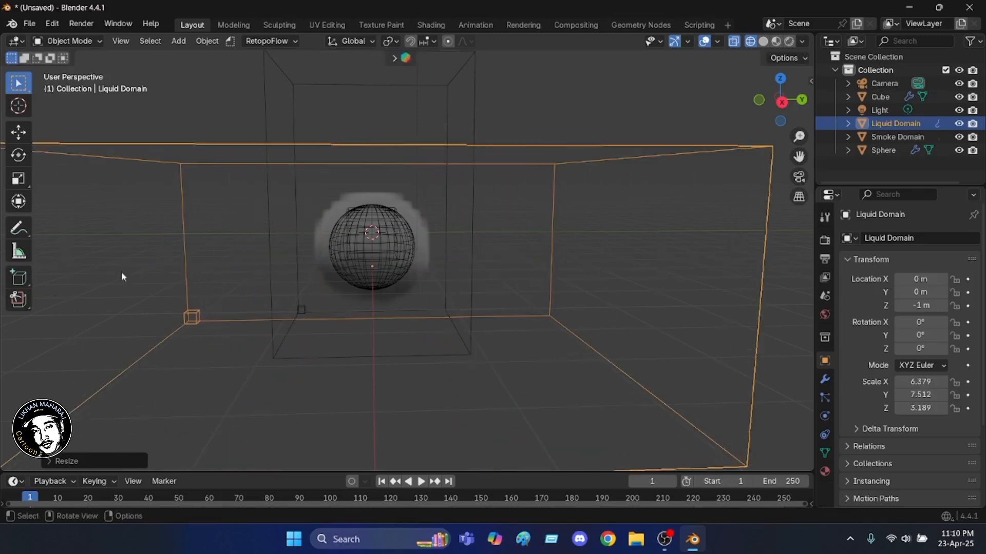
scroll(245, 340, down, 6)
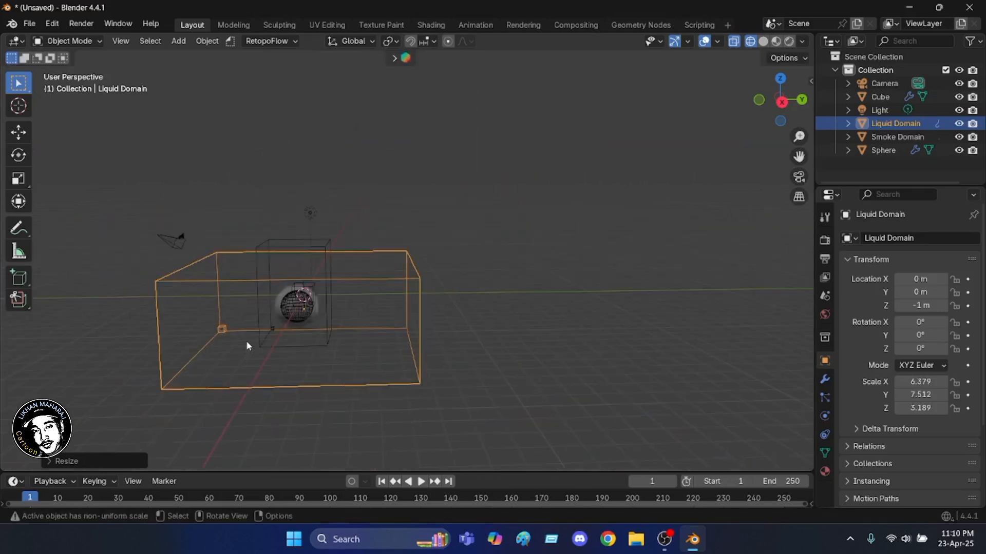
middle_drag(257, 347, 280, 350)
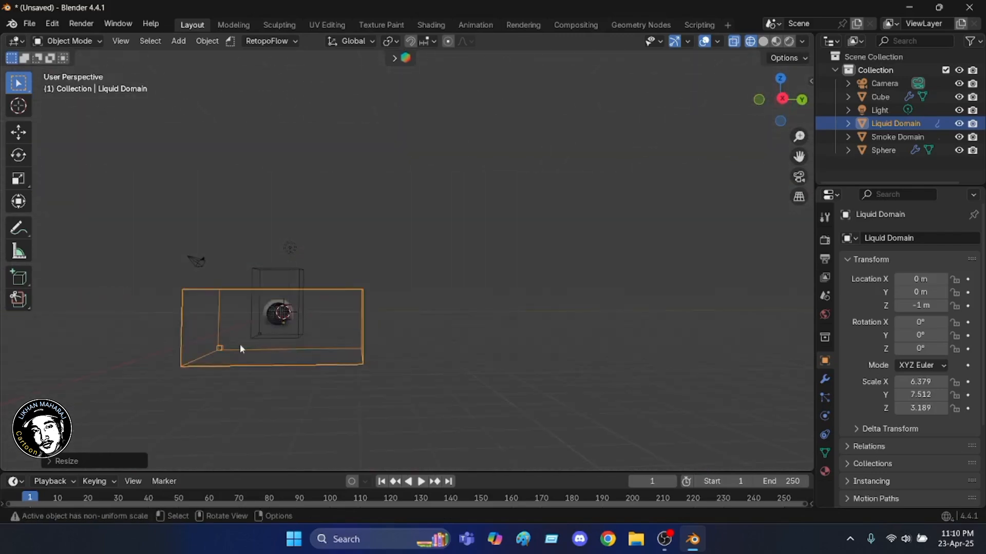
scroll(130, 319, up, 5)
scroll(298, 303, down, 3)
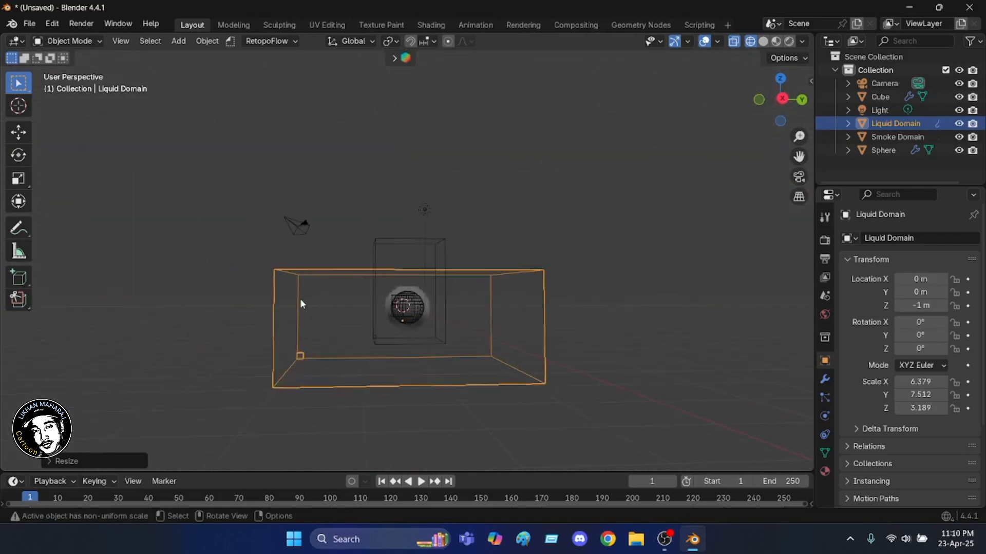